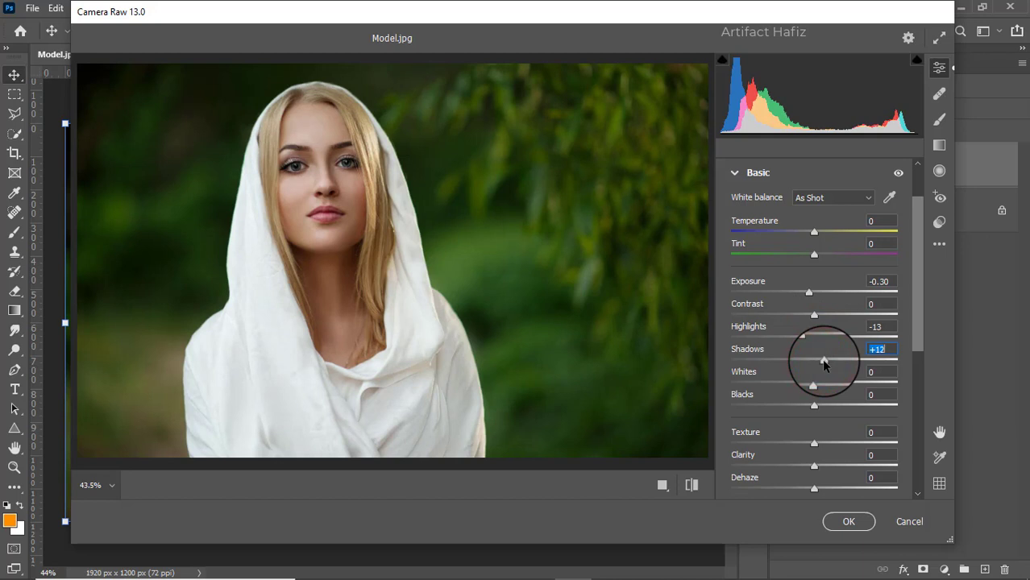
- In the Basic adjustments, set Shadows to +14, Contrast to +12, Temperature to +4 and Tint to -2
{"action": "left_click_drag", "start_coordinate": [823, 362], "coordinate": [826, 360]}
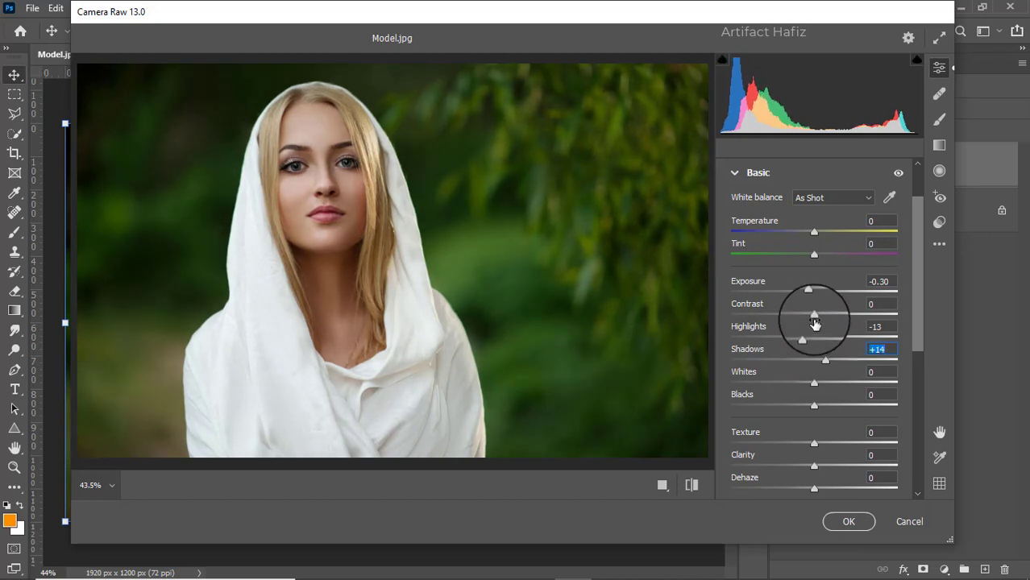
{"action": "left_click_drag", "start_coordinate": [814, 316], "coordinate": [825, 330]}
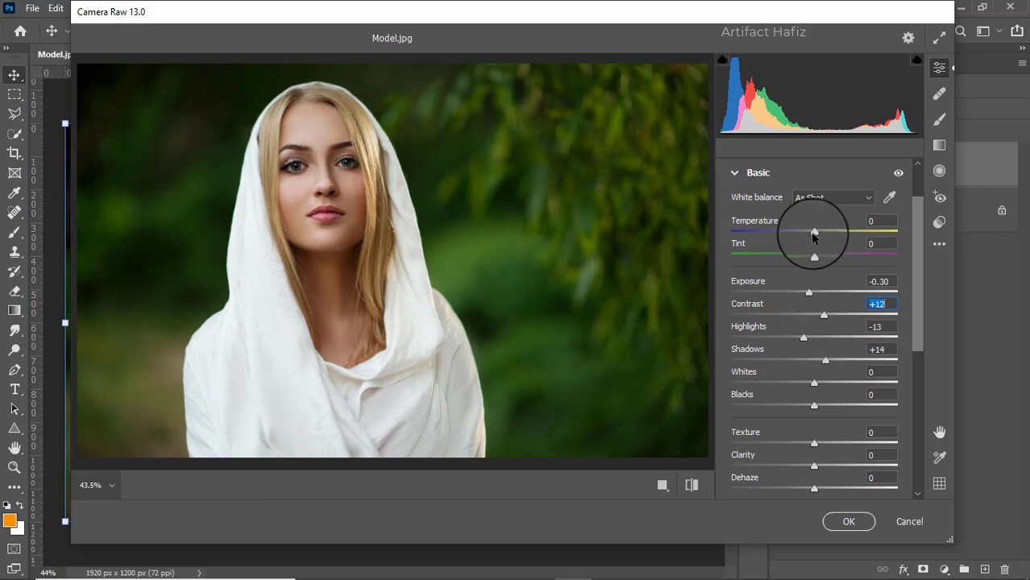
{"action": "mouse_move", "coordinate": [815, 231]}
{"action": "left_mouse_down"}
{"action": "mouse_move", "coordinate": [802, 235]}
{"action": "mouse_move", "coordinate": [815, 232]}
{"action": "left_mouse_up"}
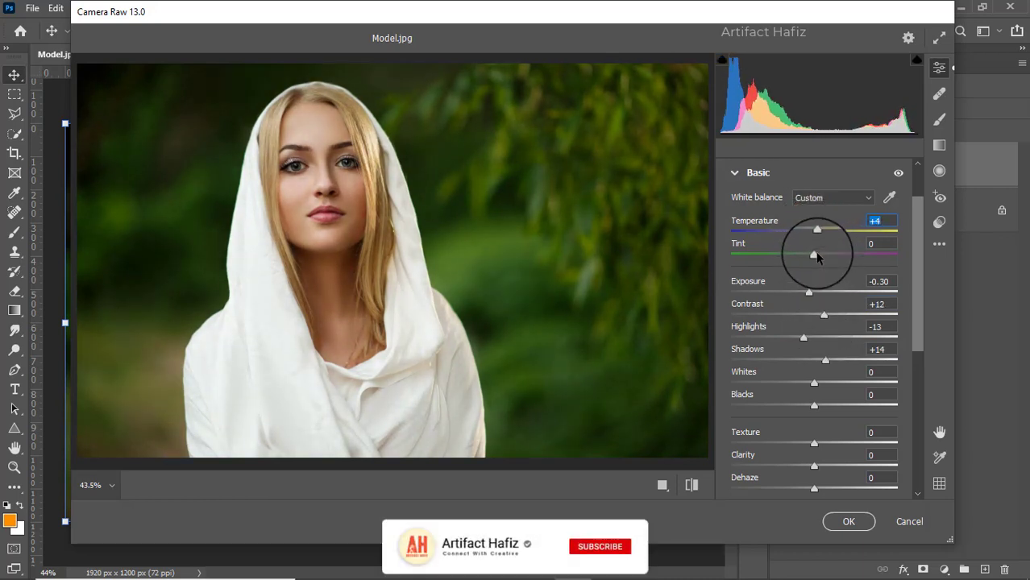
{"action": "mouse_move", "coordinate": [815, 254]}
{"action": "left_mouse_down"}
{"action": "mouse_move", "coordinate": [824, 255]}
{"action": "mouse_move", "coordinate": [801, 260]}
{"action": "mouse_move", "coordinate": [817, 266]}
{"action": "left_mouse_up"}
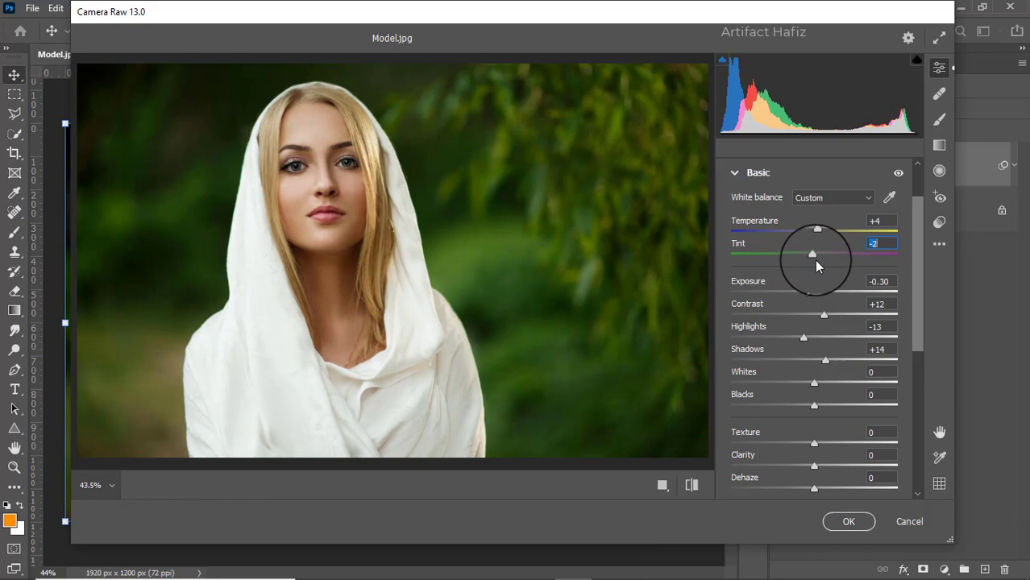
- Set Whites to +6, Blacks to -8, Texture to -3, Clarity to +8 and Dehaze to -5
{"action": "scroll", "coordinate": [838, 250], "scroll_direction": "down", "scroll_amount": 3}
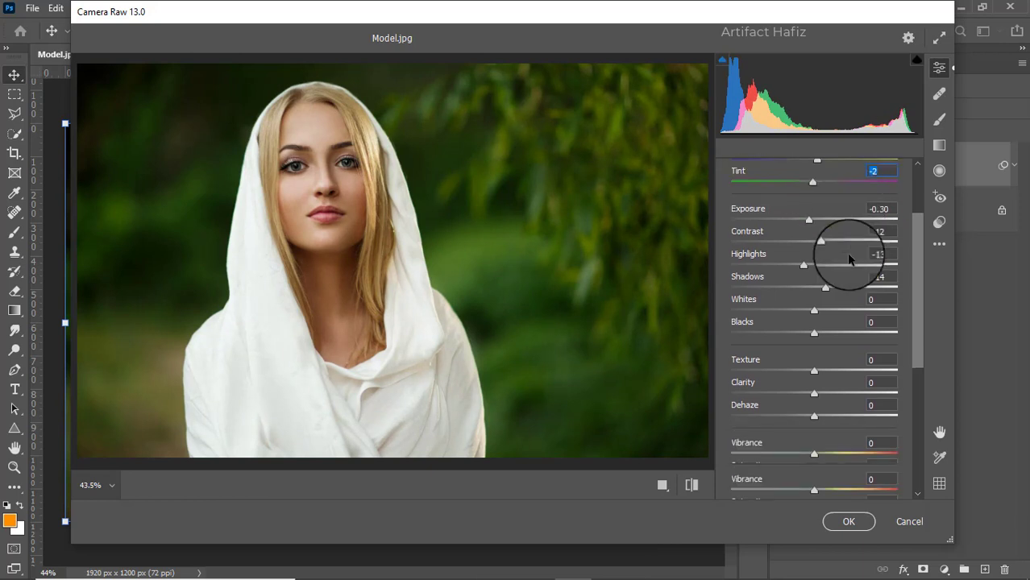
{"action": "left_click_drag", "start_coordinate": [812, 310], "coordinate": [809, 342]}
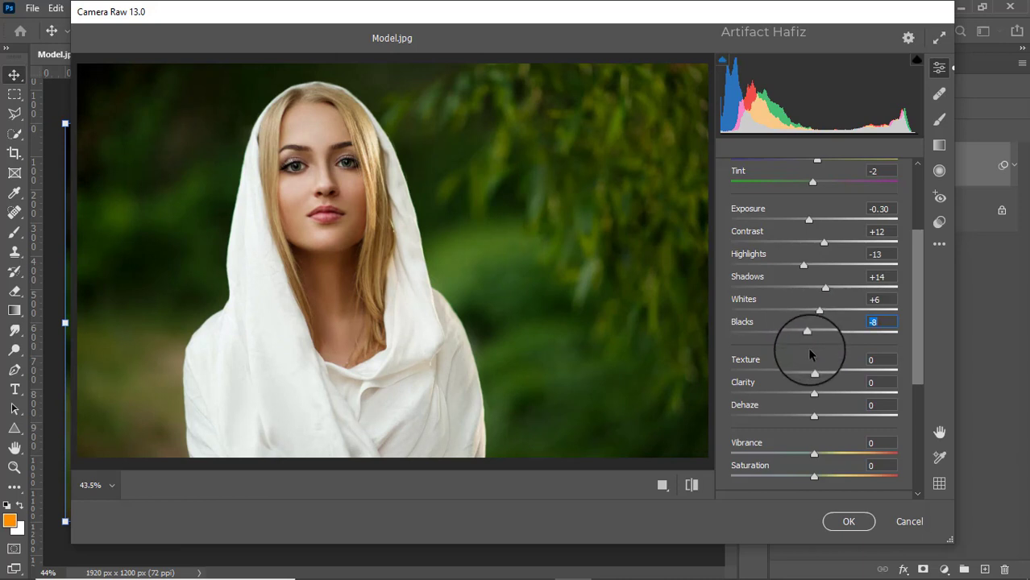
{"action": "left_click_drag", "start_coordinate": [814, 373], "coordinate": [822, 395]}
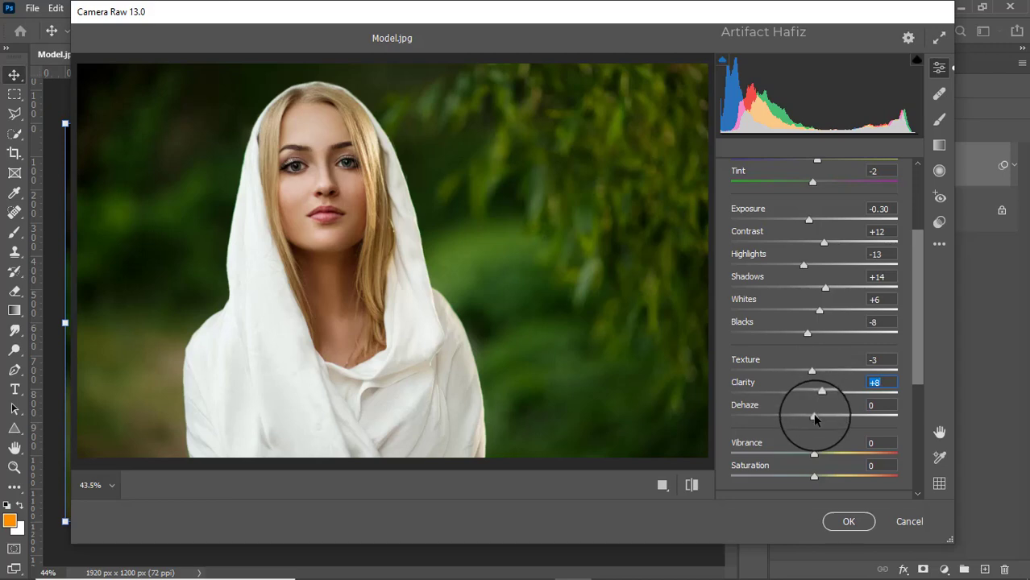
{"action": "mouse_move", "coordinate": [814, 416]}
{"action": "left_mouse_down"}
{"action": "mouse_move", "coordinate": [840, 419]}
{"action": "mouse_move", "coordinate": [801, 417]}
{"action": "mouse_move", "coordinate": [864, 416]}
{"action": "mouse_move", "coordinate": [799, 426]}
{"action": "mouse_move", "coordinate": [812, 429]}
{"action": "left_mouse_up"}
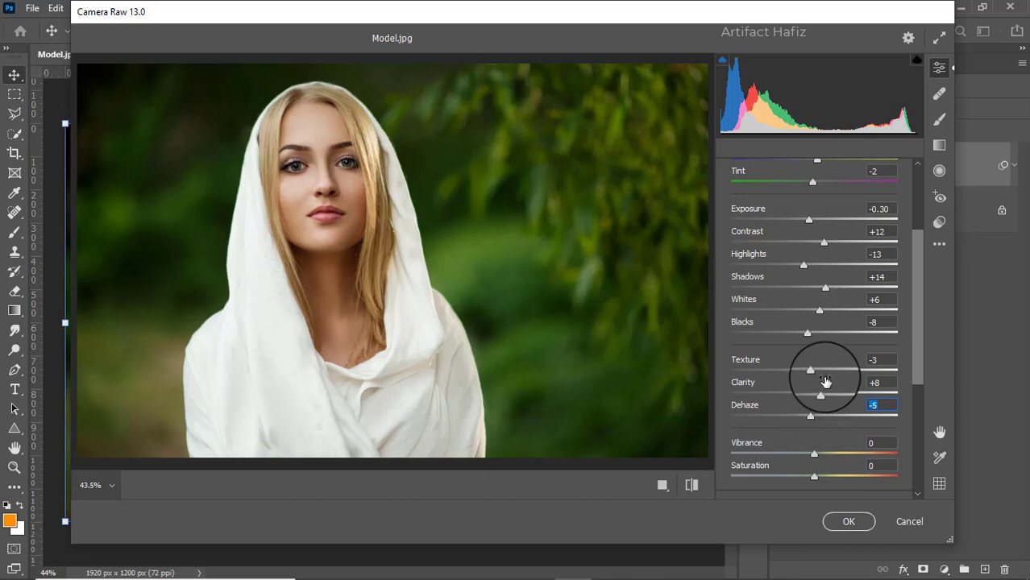
- Add curve points at input 61/output 56 and input 188/output 191, and raise the blue channel's black point to output 13
{"action": "scroll", "coordinate": [818, 372], "scroll_direction": "down", "scroll_amount": 2}
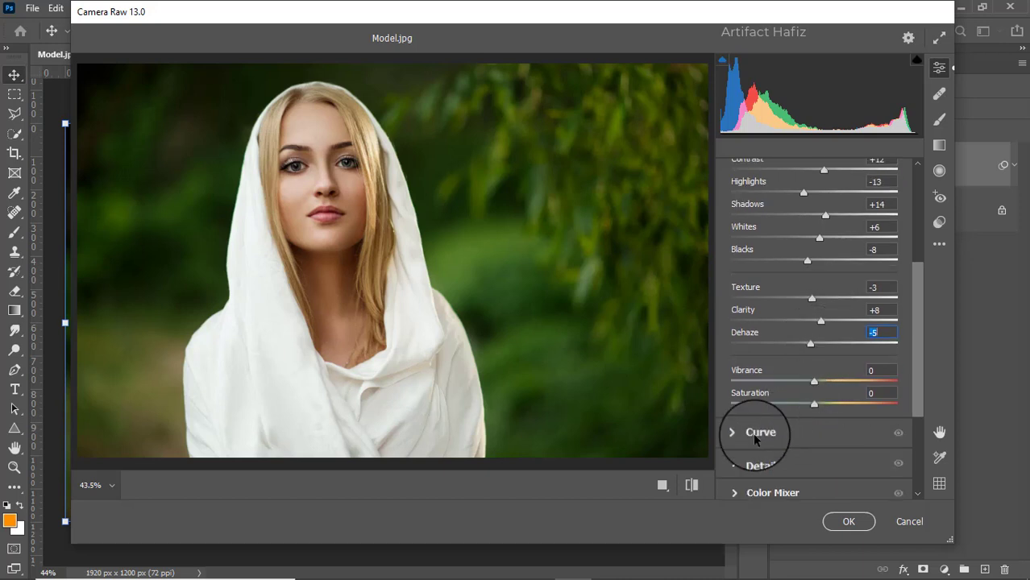
{"action": "left_click", "coordinate": [753, 433]}
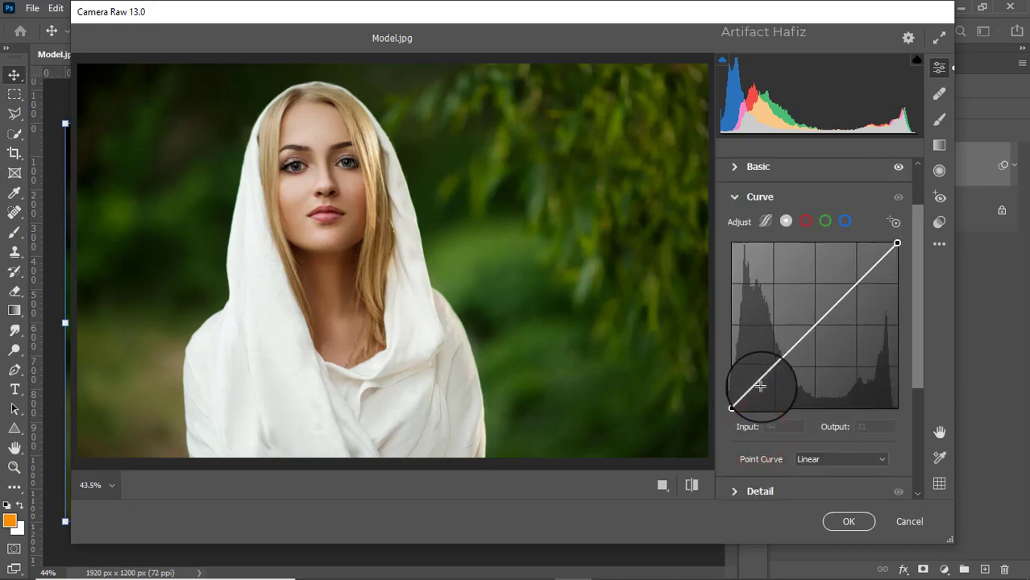
{"action": "left_click", "coordinate": [772, 371]}
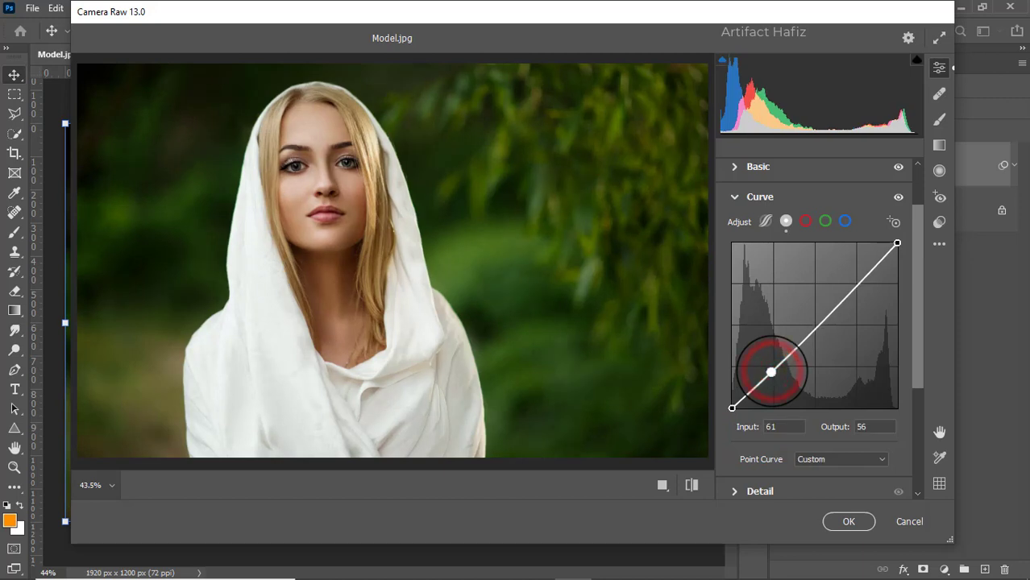
{"action": "left_click_drag", "start_coordinate": [852, 280], "coordinate": [854, 284]}
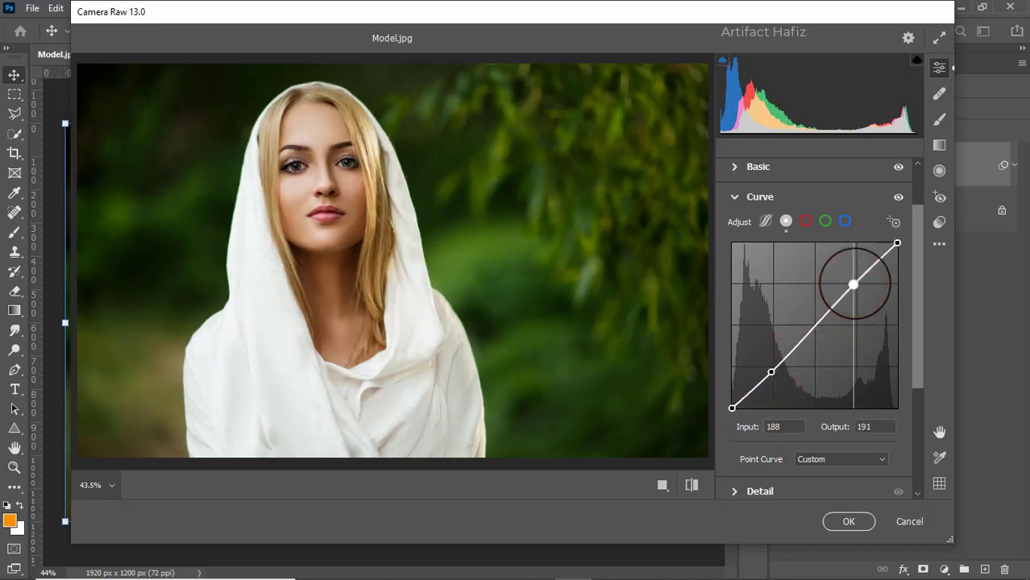
{"action": "left_click", "coordinate": [845, 221]}
{"action": "left_click_drag", "start_coordinate": [732, 409], "coordinate": [732, 400]}
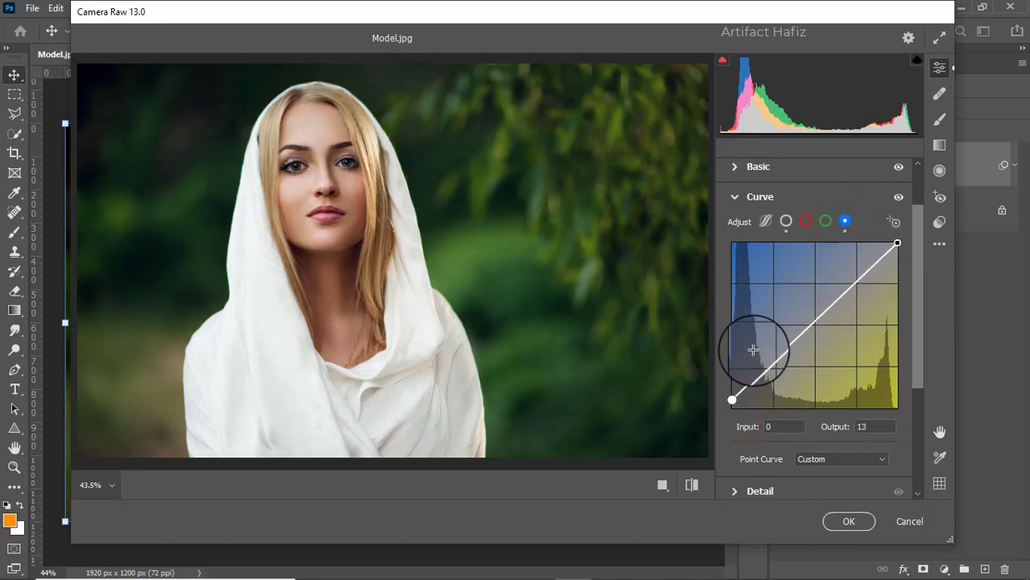
- In the Detail settings, set Sharpening to 10, Noise Reduction to 15 and Color Noise Reduction to 10
{"action": "scroll", "coordinate": [753, 350], "scroll_direction": "down", "scroll_amount": 2}
{"action": "left_click", "coordinate": [756, 416]}
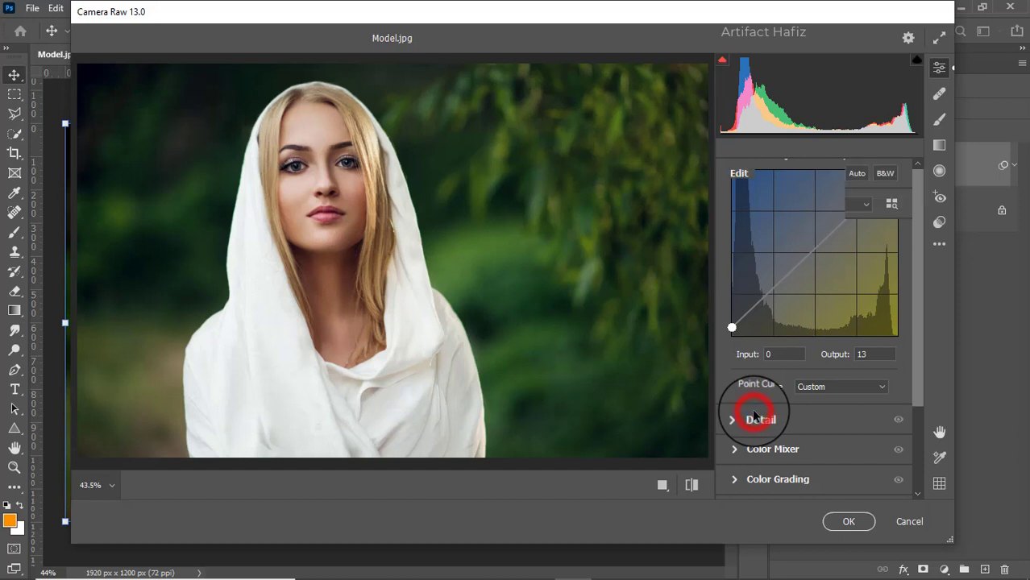
{"action": "left_click", "coordinate": [732, 330]}
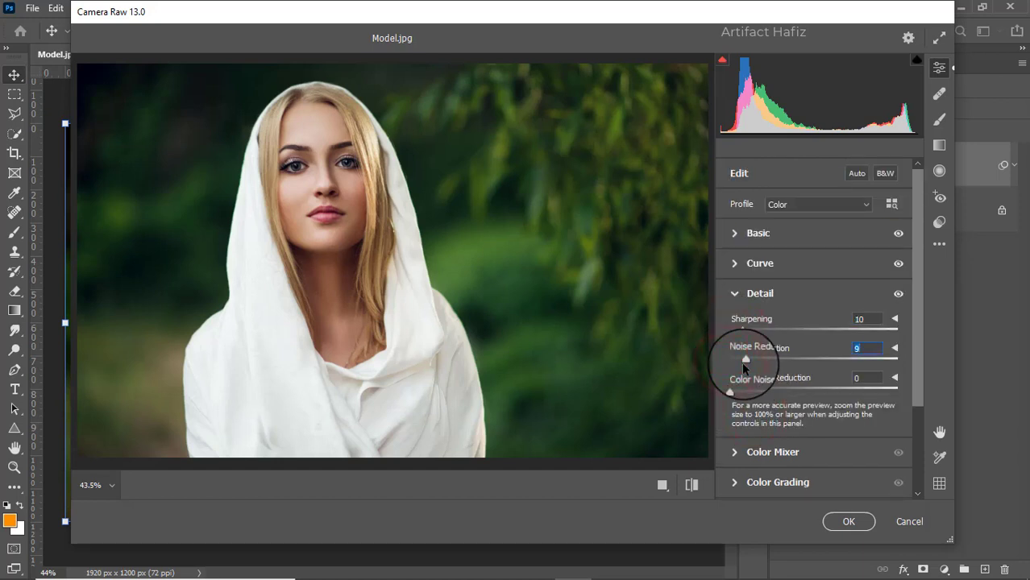
{"action": "left_click", "coordinate": [746, 361]}
{"action": "left_click_drag", "start_coordinate": [748, 363], "coordinate": [761, 369]}
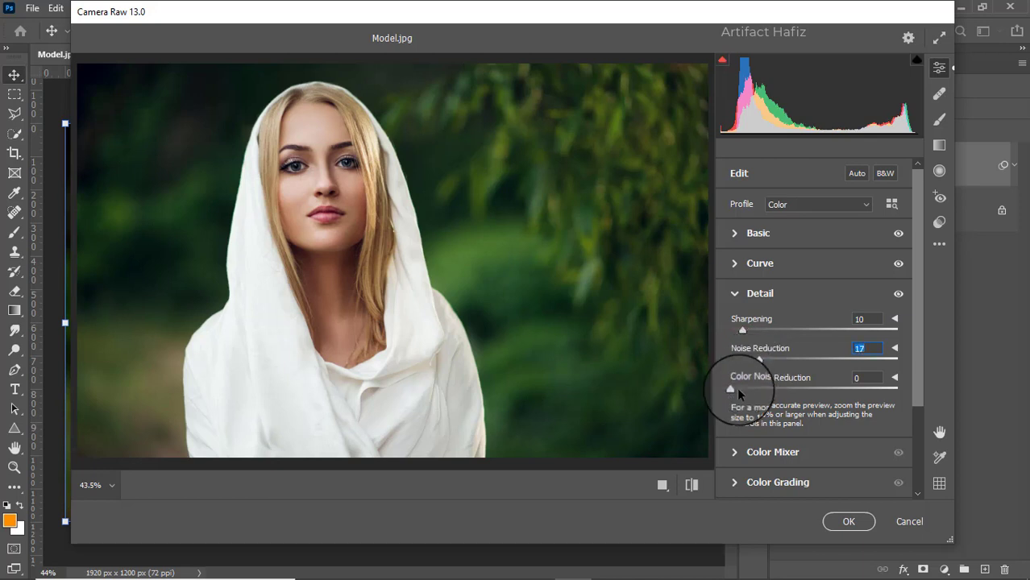
{"action": "left_click_drag", "start_coordinate": [761, 360], "coordinate": [747, 394]}
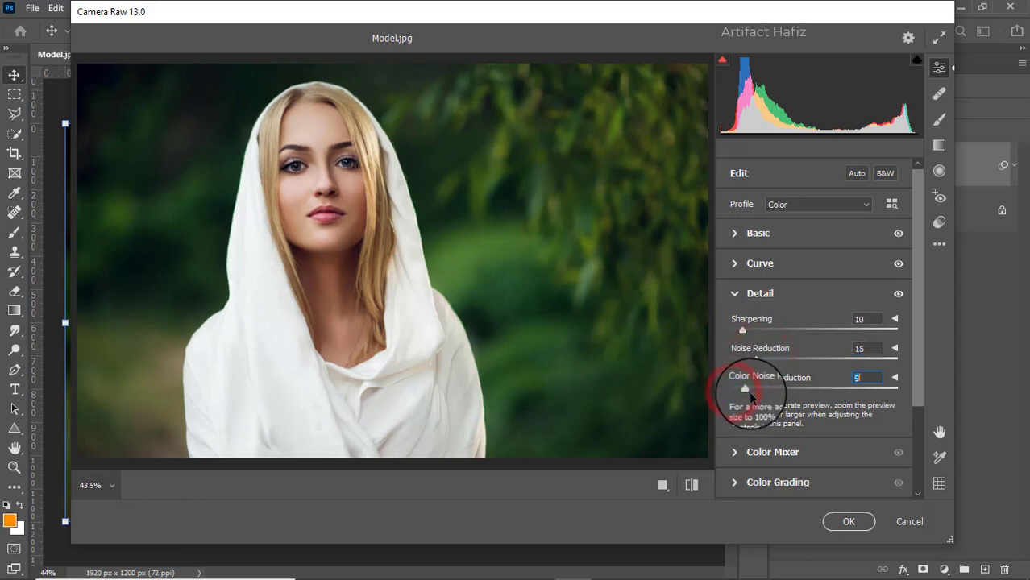
- In the Color Mixer, set the saturation of Reds to +12, Yellows to -11, Greens to -48 and Aquas to -14
{"action": "scroll", "coordinate": [747, 391], "scroll_direction": "down", "scroll_amount": 2}
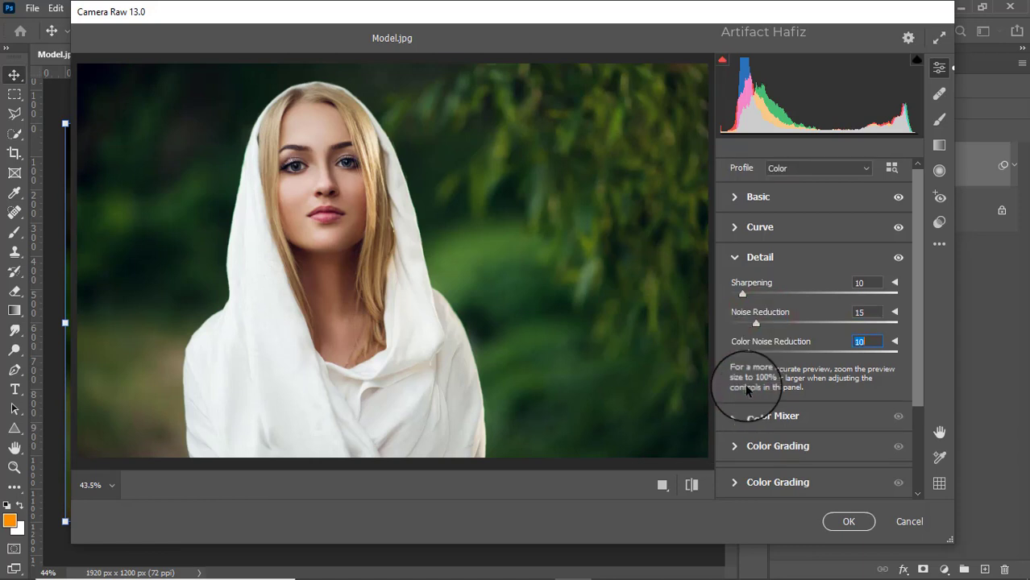
{"action": "left_click", "coordinate": [743, 381]}
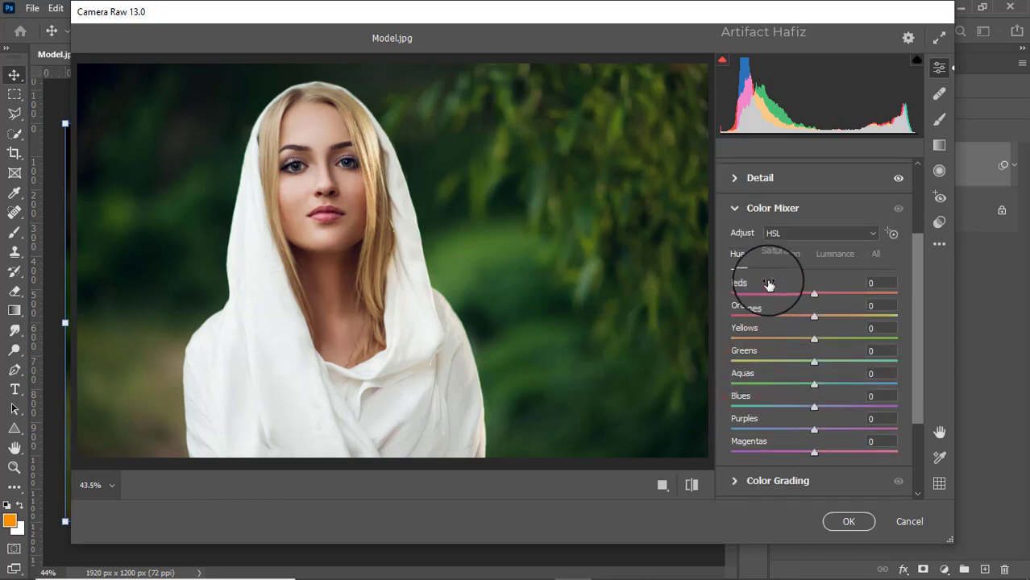
{"action": "left_click", "coordinate": [782, 253]}
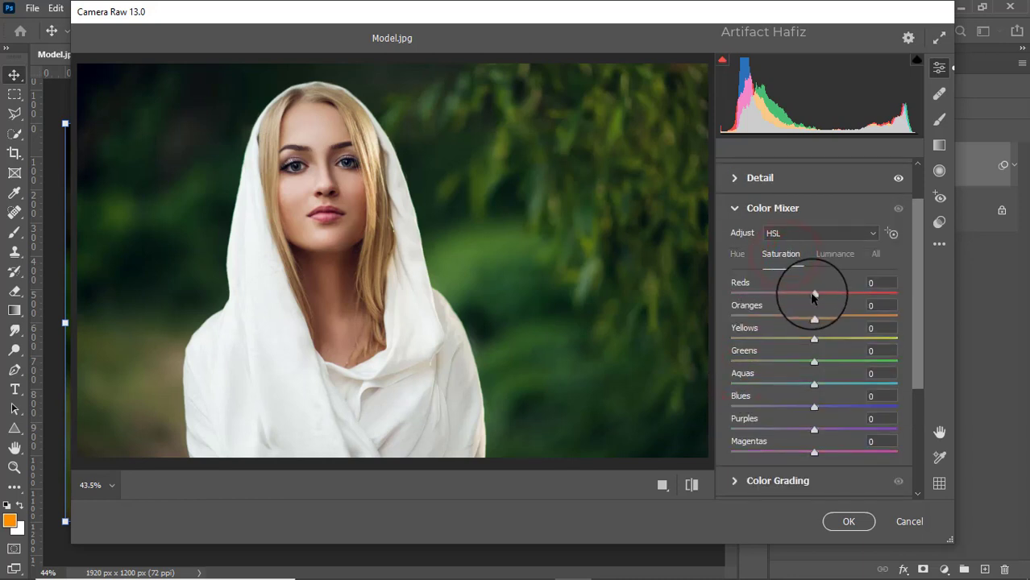
{"action": "left_click_drag", "start_coordinate": [814, 295], "coordinate": [777, 368]}
{"action": "left_click", "coordinate": [814, 340]}
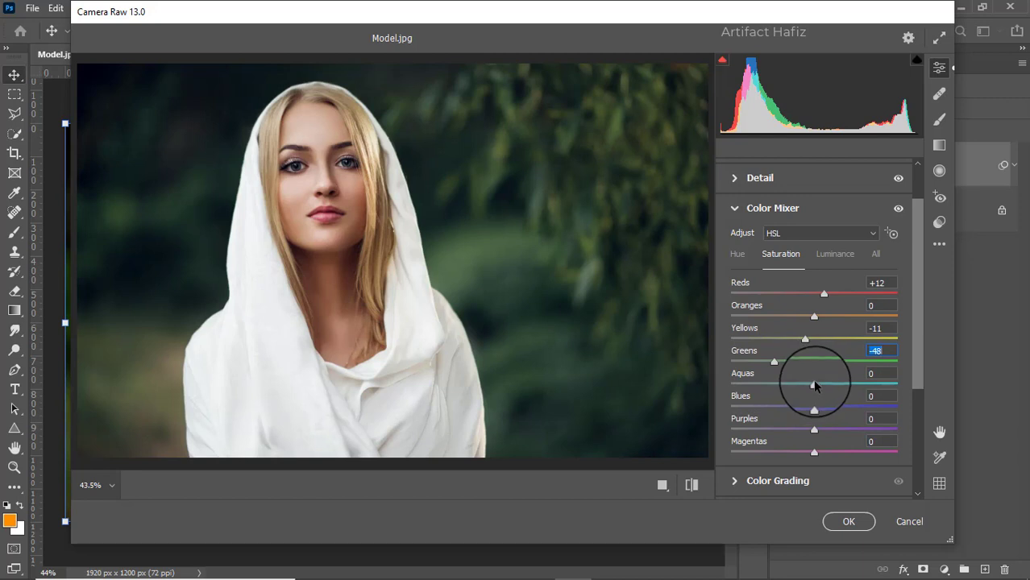
{"action": "left_click_drag", "start_coordinate": [813, 380], "coordinate": [815, 355]}
- Return to the Basic adjustments and set Highlights to -81 and Whites to +49
{"action": "scroll", "coordinate": [815, 355], "scroll_direction": "up", "scroll_amount": 3}
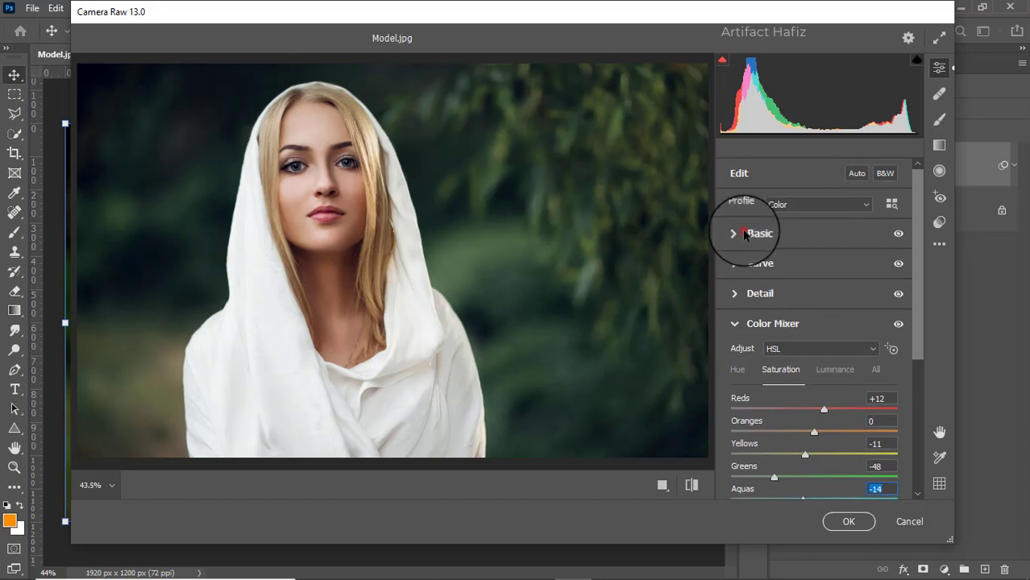
{"action": "left_click", "coordinate": [733, 233]}
{"action": "left_click_drag", "start_coordinate": [802, 338], "coordinate": [752, 345]}
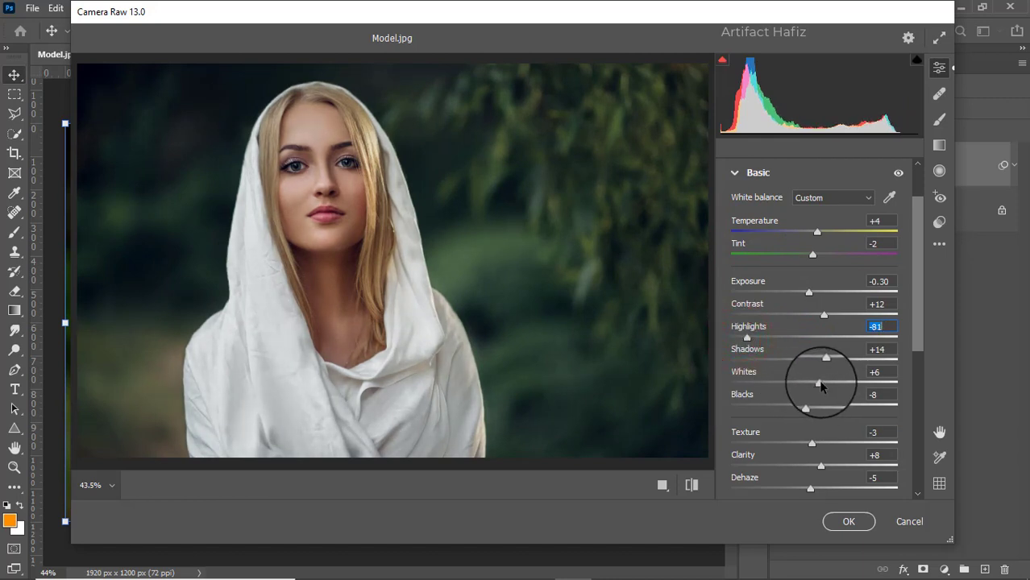
{"action": "left_click_drag", "start_coordinate": [820, 380], "coordinate": [856, 387]}
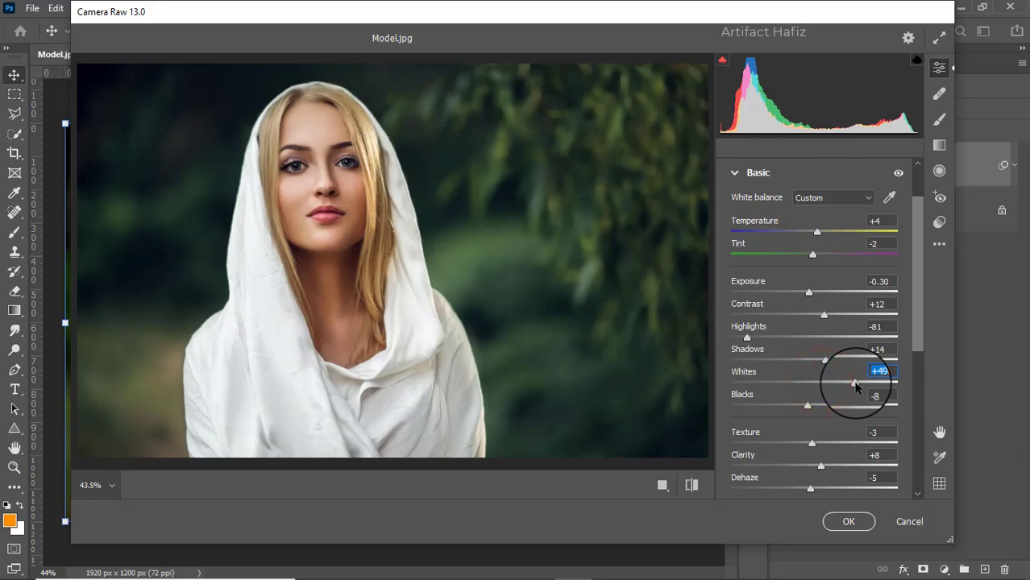
- Set the saturation of Blues to +6 in the Color Mixer
{"action": "scroll", "coordinate": [810, 385], "scroll_direction": "down", "scroll_amount": 5}
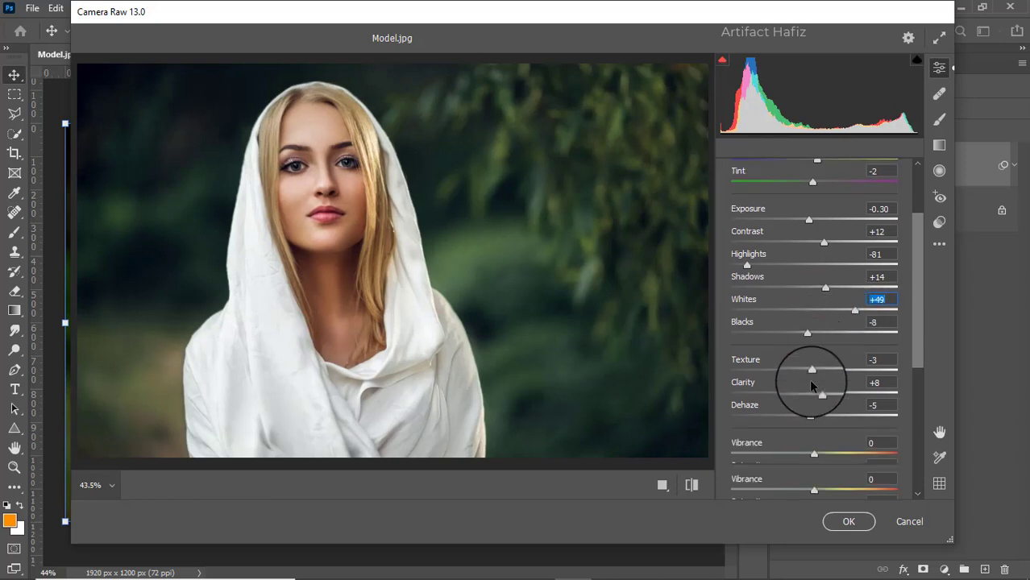
{"action": "left_click", "coordinate": [754, 384]}
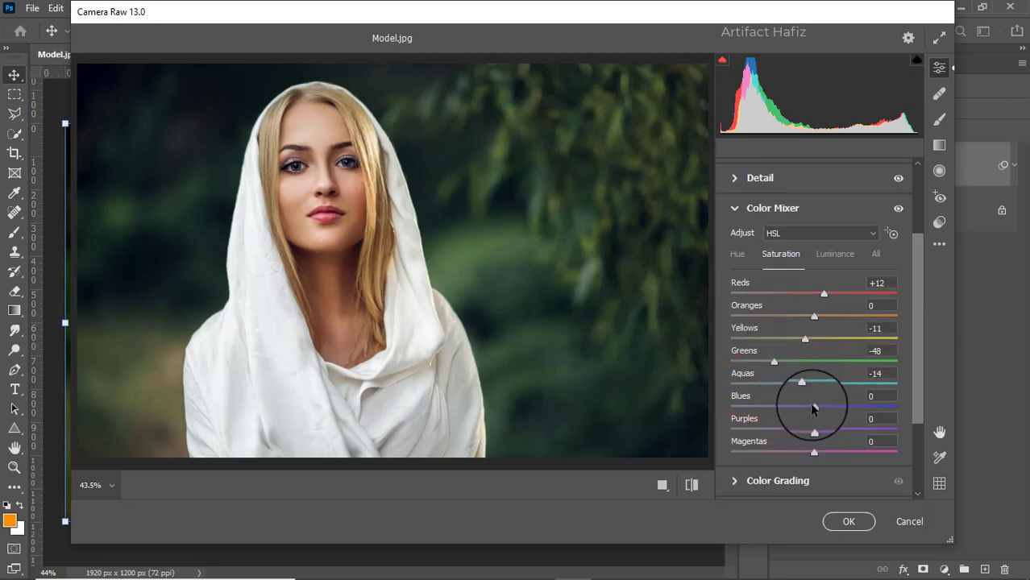
{"action": "left_click_drag", "start_coordinate": [814, 407], "coordinate": [821, 406]}
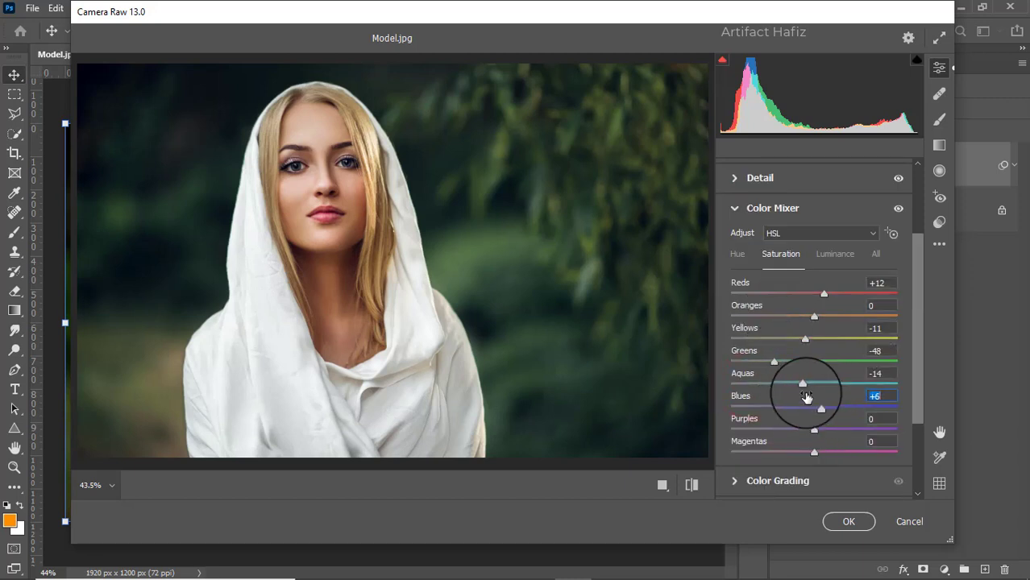
- Set Color Mixer luminance to Reds -1, Oranges +4, Yellows +6, Greens +41, Aquas +15 and Blues +17
{"action": "left_click", "coordinate": [821, 251]}
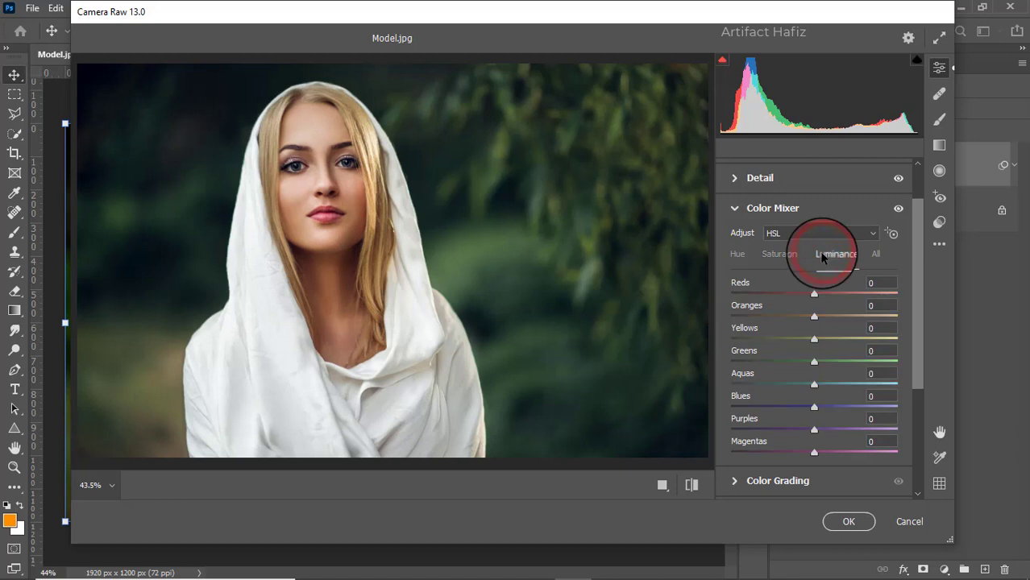
{"action": "left_click_drag", "start_coordinate": [815, 316], "coordinate": [846, 365]}
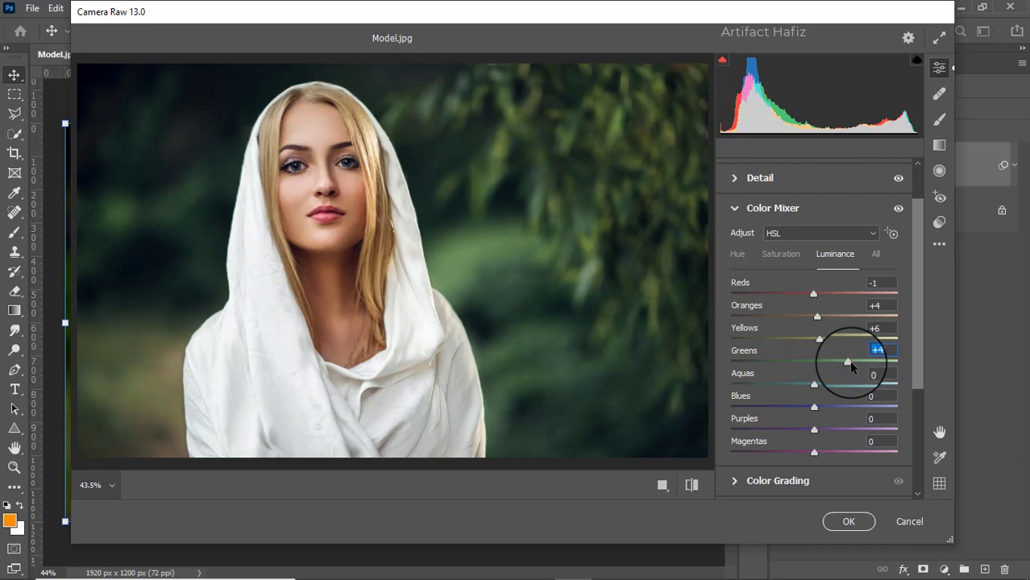
{"action": "left_click_drag", "start_coordinate": [814, 384], "coordinate": [829, 405]}
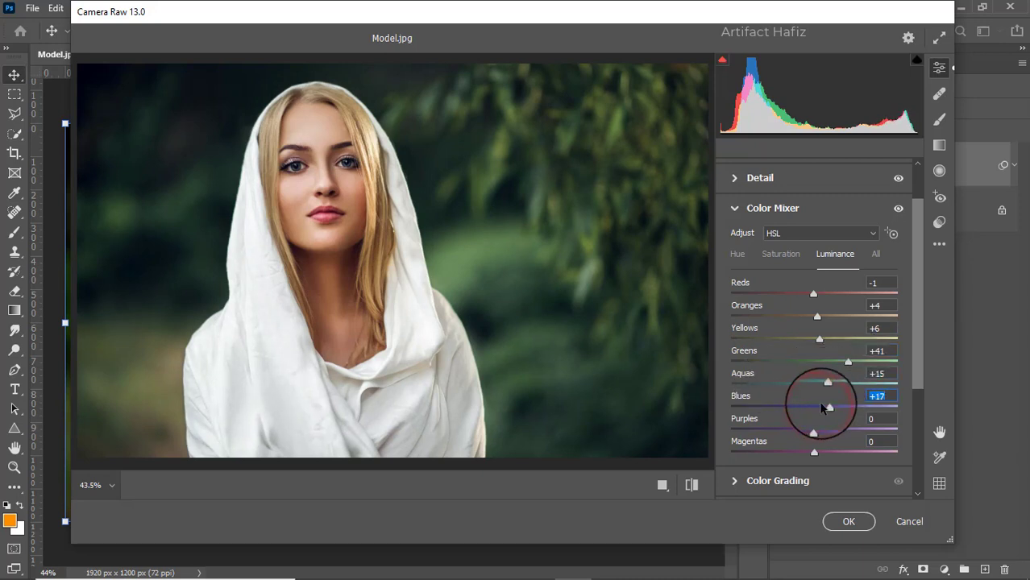
- Set the Color Mixer hue of Greens to -10, Yellows to +4, Aquas to -81 and Blues to -100
{"action": "left_click", "coordinate": [739, 255]}
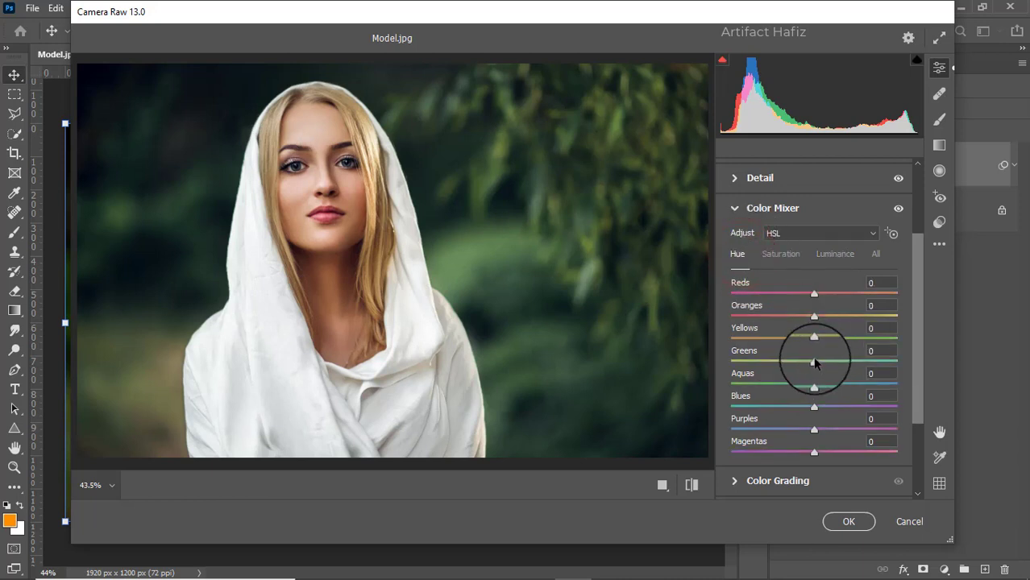
{"action": "mouse_move", "coordinate": [814, 360]}
{"action": "left_mouse_down"}
{"action": "mouse_move", "coordinate": [743, 366]}
{"action": "mouse_move", "coordinate": [883, 365]}
{"action": "mouse_move", "coordinate": [791, 365]}
{"action": "mouse_move", "coordinate": [808, 371]}
{"action": "left_mouse_up"}
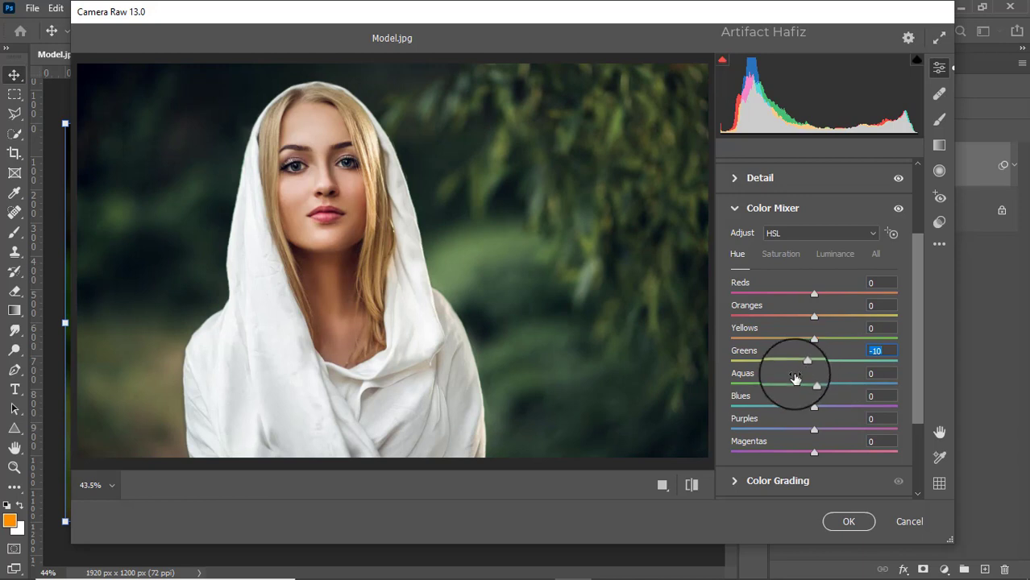
{"action": "left_click_drag", "start_coordinate": [816, 340], "coordinate": [749, 392]}
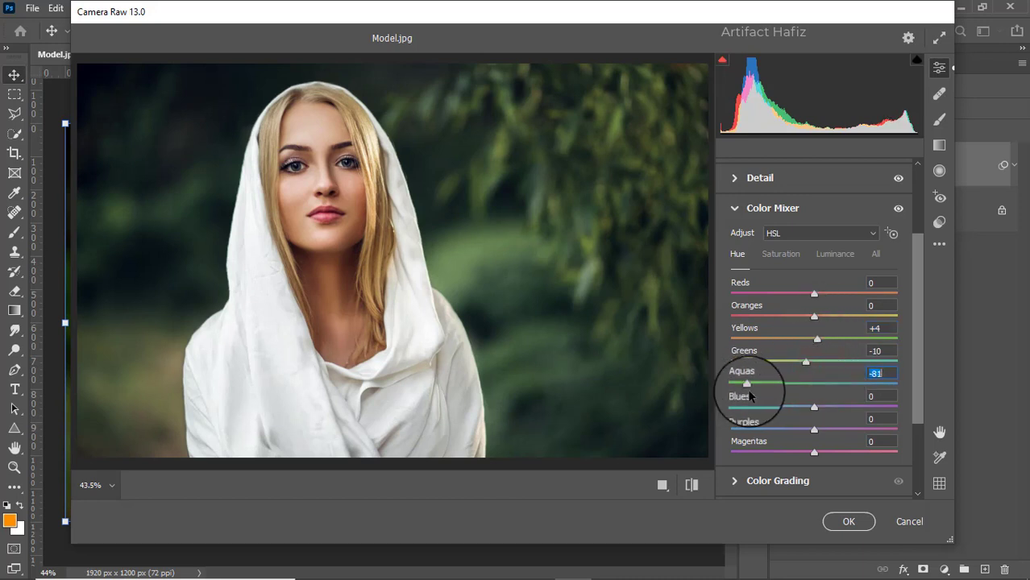
{"action": "left_click_drag", "start_coordinate": [814, 407], "coordinate": [666, 402]}
- In Color Grading, set the Shadows to hue 261 and saturation 15, and the Highlights to hue 136 and saturation 12
{"action": "scroll", "coordinate": [777, 384], "scroll_direction": "down", "scroll_amount": 3}
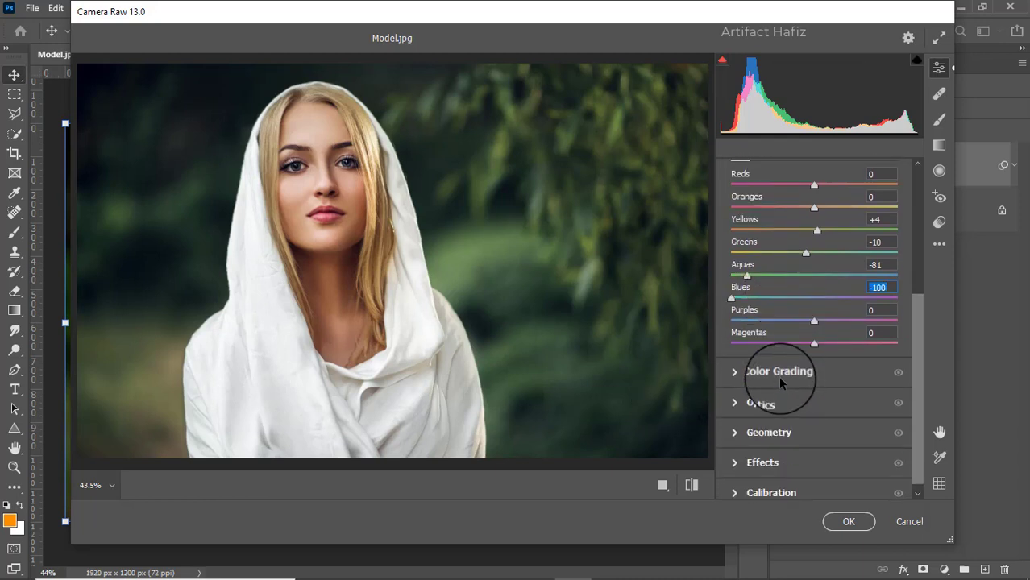
{"action": "left_click", "coordinate": [779, 372]}
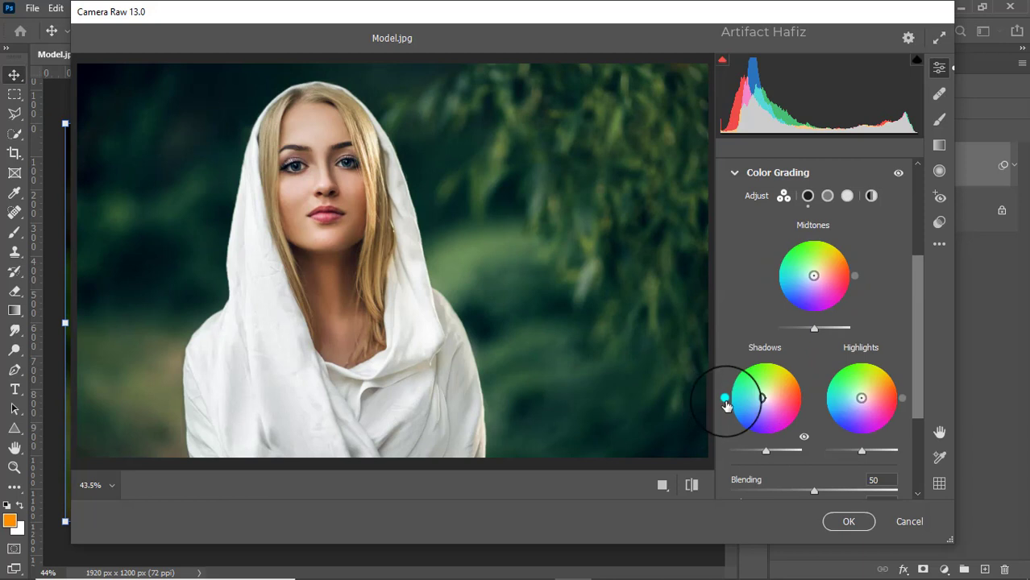
{"action": "mouse_move", "coordinate": [725, 399]}
{"action": "left_mouse_down"}
{"action": "mouse_move", "coordinate": [757, 343]}
{"action": "mouse_move", "coordinate": [726, 400]}
{"action": "mouse_move", "coordinate": [746, 455]}
{"action": "mouse_move", "coordinate": [792, 454]}
{"action": "left_mouse_up"}
{"action": "mouse_move", "coordinate": [682, 436]}
{"action": "left_mouse_down"}
{"action": "mouse_move", "coordinate": [782, 467]}
{"action": "mouse_move", "coordinate": [749, 456]}
{"action": "mouse_move", "coordinate": [755, 472]}
{"action": "left_mouse_up"}
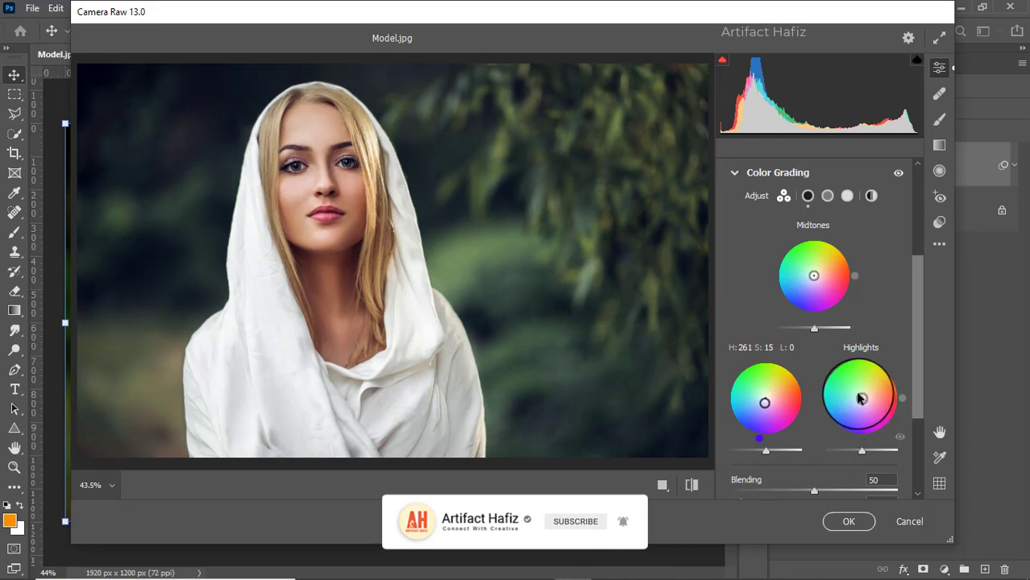
{"action": "mouse_move", "coordinate": [861, 399]}
{"action": "left_mouse_down"}
{"action": "mouse_move", "coordinate": [899, 383]}
{"action": "mouse_move", "coordinate": [752, 397]}
{"action": "mouse_move", "coordinate": [898, 322]}
{"action": "mouse_move", "coordinate": [925, 340]}
{"action": "mouse_move", "coordinate": [852, 441]}
{"action": "left_mouse_up"}
{"action": "left_click_drag", "start_coordinate": [753, 470], "coordinate": [808, 374]}
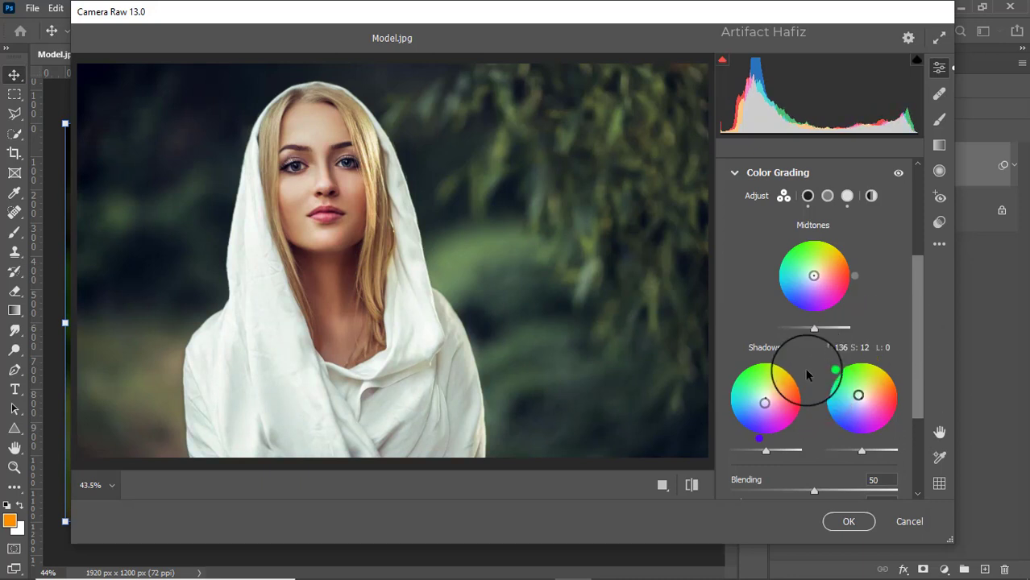
- Add a slight dark vignette in the Effects adjustments by setting Vignetting to -3
{"action": "scroll", "coordinate": [816, 359], "scroll_direction": "down", "scroll_amount": 4}
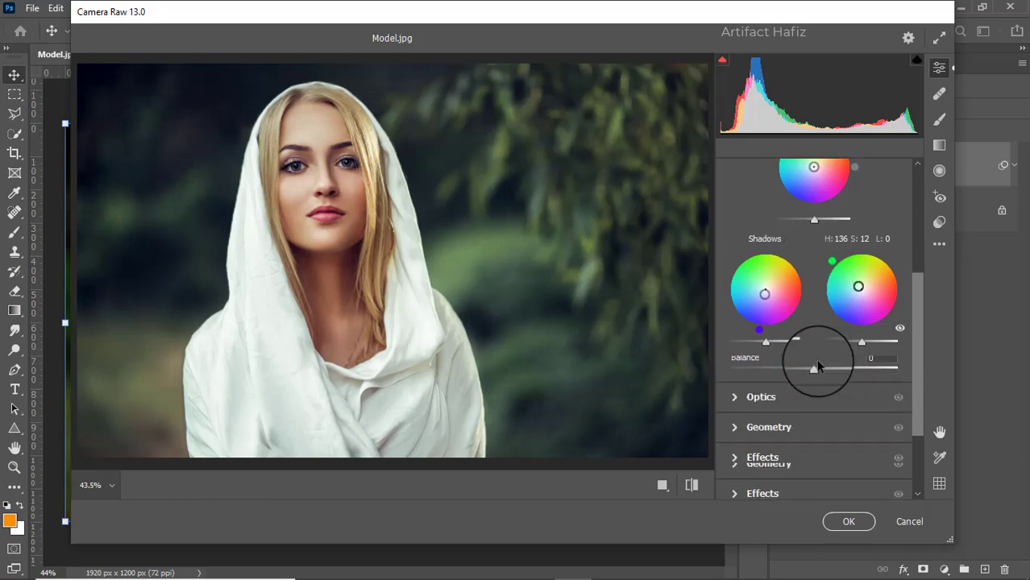
{"action": "left_click", "coordinate": [766, 451]}
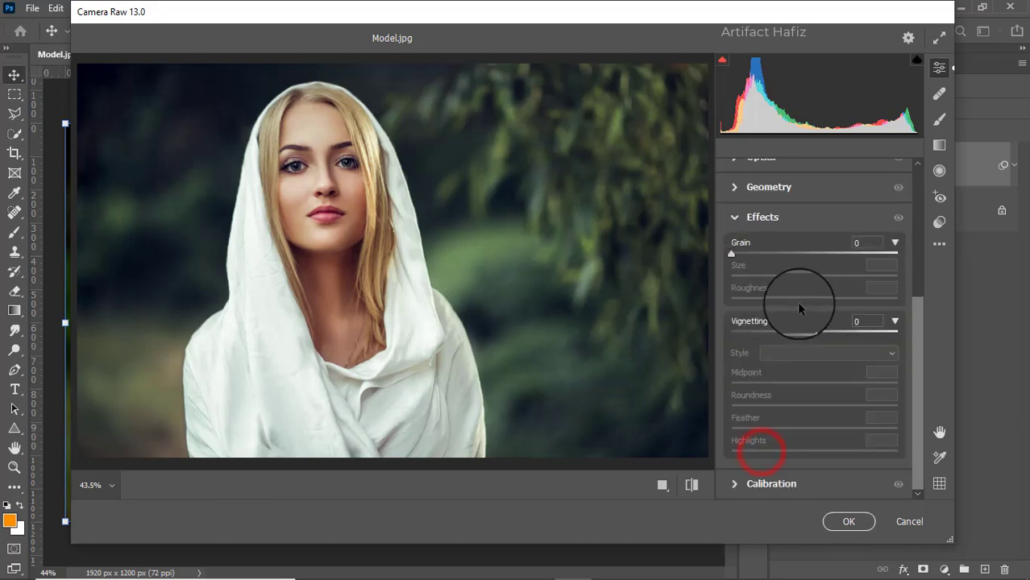
{"action": "left_click", "coordinate": [811, 331]}
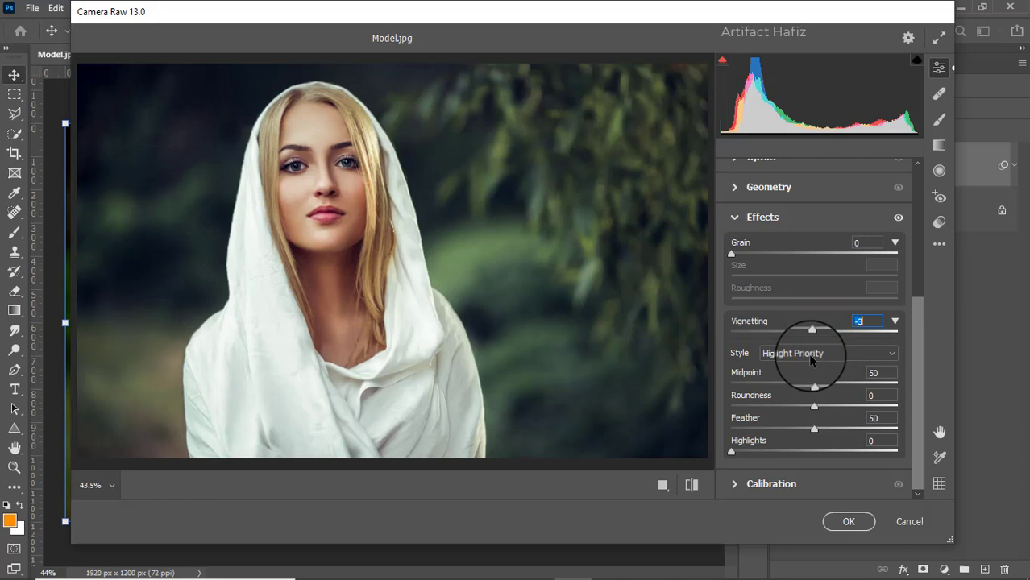
- Calibrate Red Primary to hue +4 and saturation -5, Green Primary saturation to +4 and Blue Primary saturation to +7, and apply the filter
{"action": "left_click", "coordinate": [757, 484]}
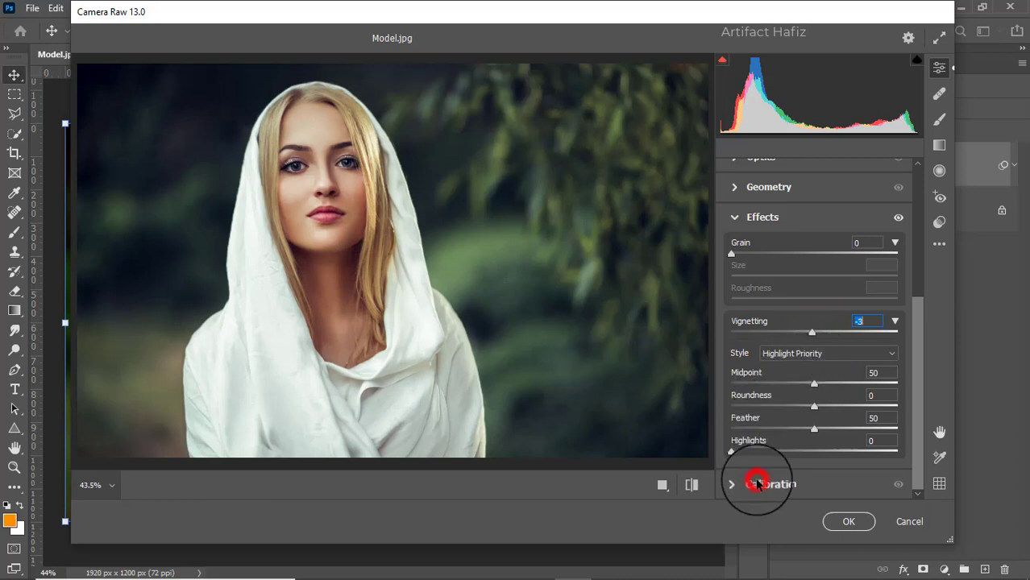
{"action": "left_click", "coordinate": [815, 325]}
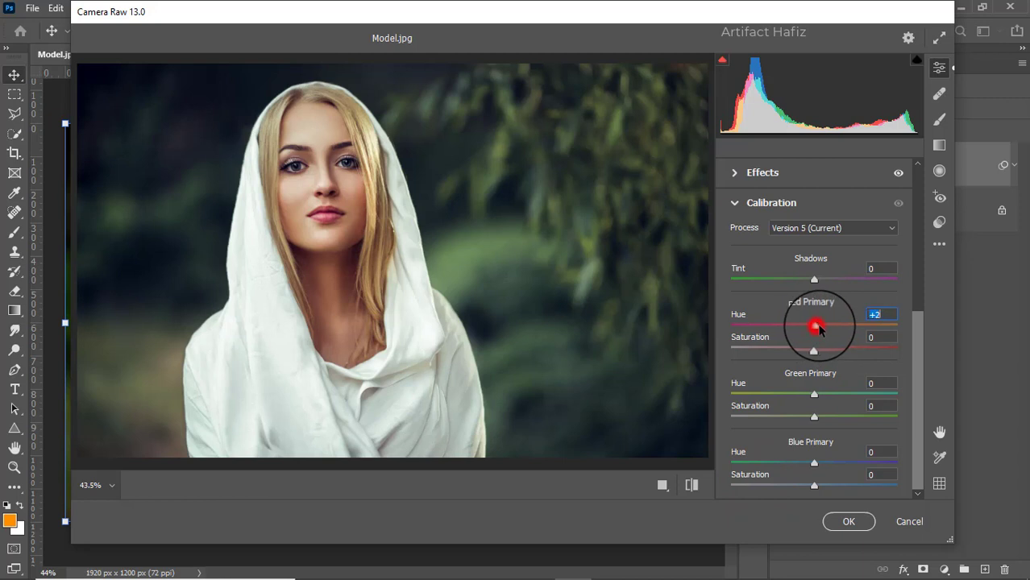
{"action": "left_click_drag", "start_coordinate": [818, 325], "coordinate": [812, 349]}
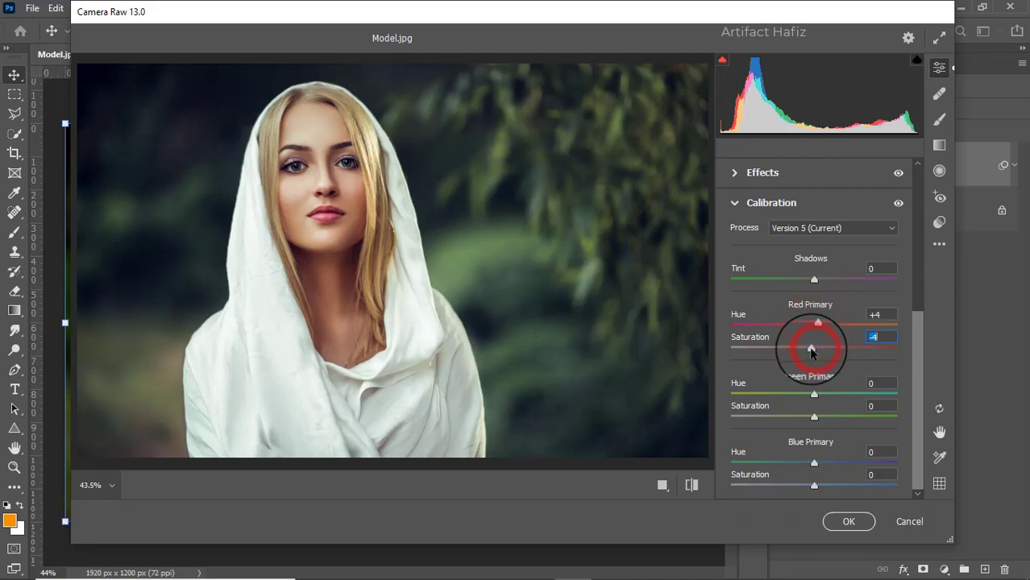
{"action": "left_click", "coordinate": [817, 417]}
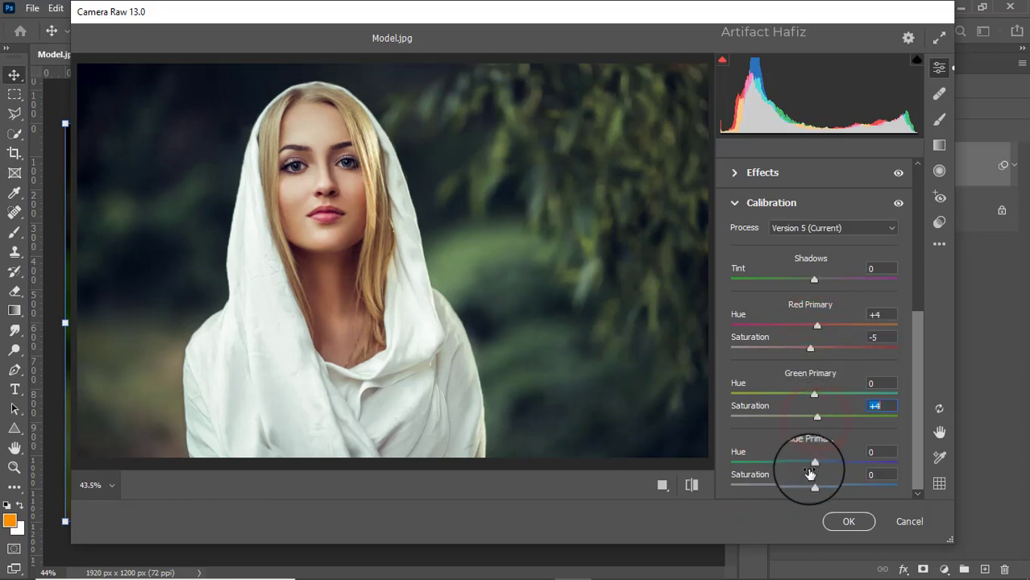
{"action": "left_click_drag", "start_coordinate": [815, 485], "coordinate": [820, 486]}
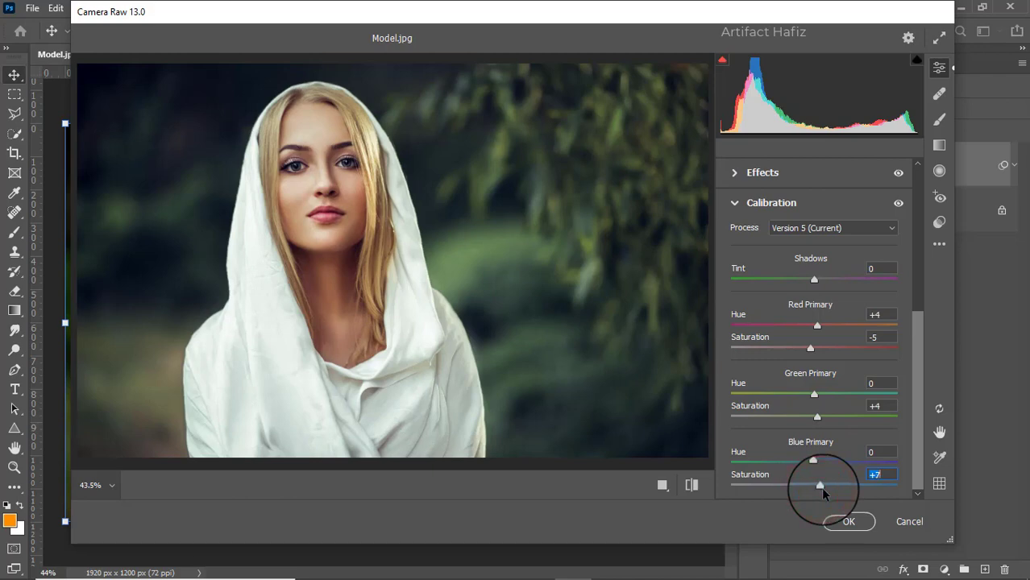
{"action": "left_click", "coordinate": [834, 525]}
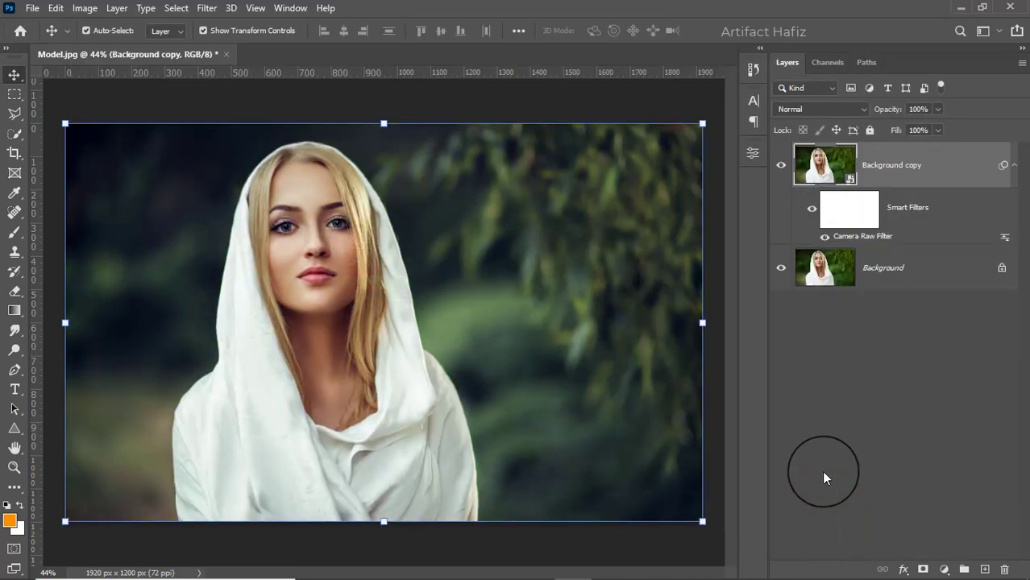
- Toggle the visibility of the Background copy layer to compare the graded portrait with the original
{"action": "left_click", "coordinate": [781, 165]}
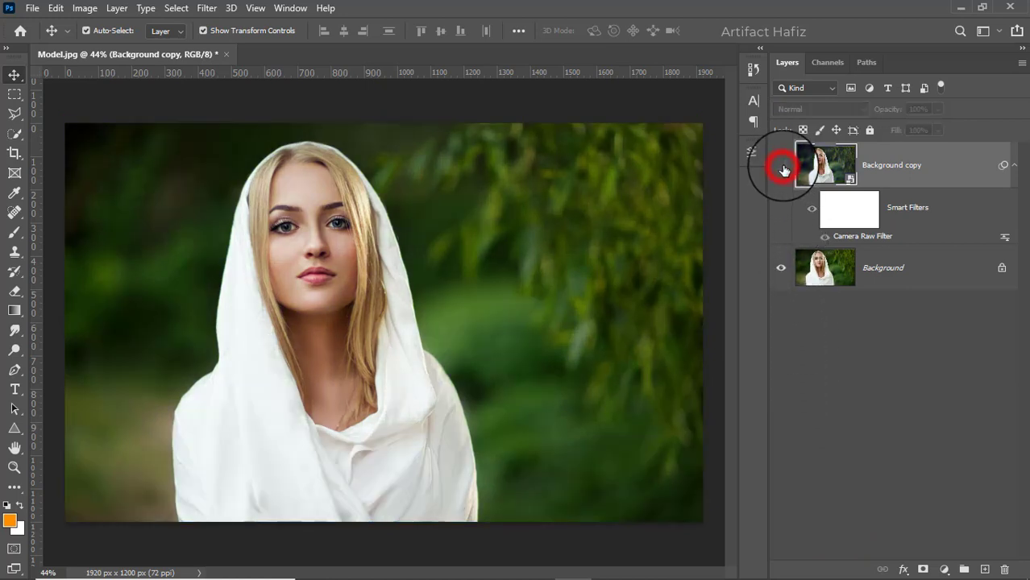
{"action": "left_click", "coordinate": [782, 166]}
{"action": "left_click", "coordinate": [782, 166]}
{"action": "left_click", "coordinate": [782, 166]}
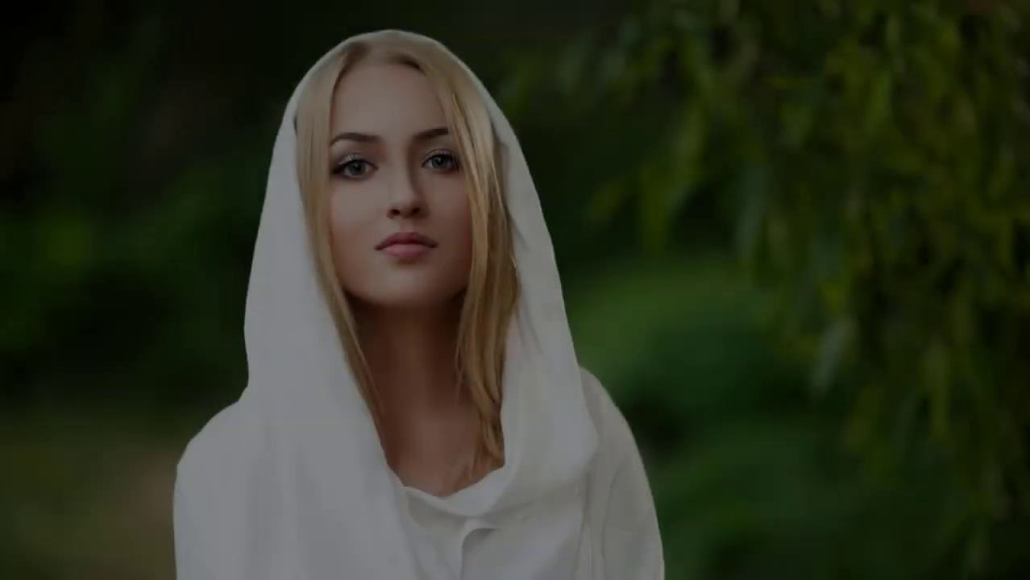